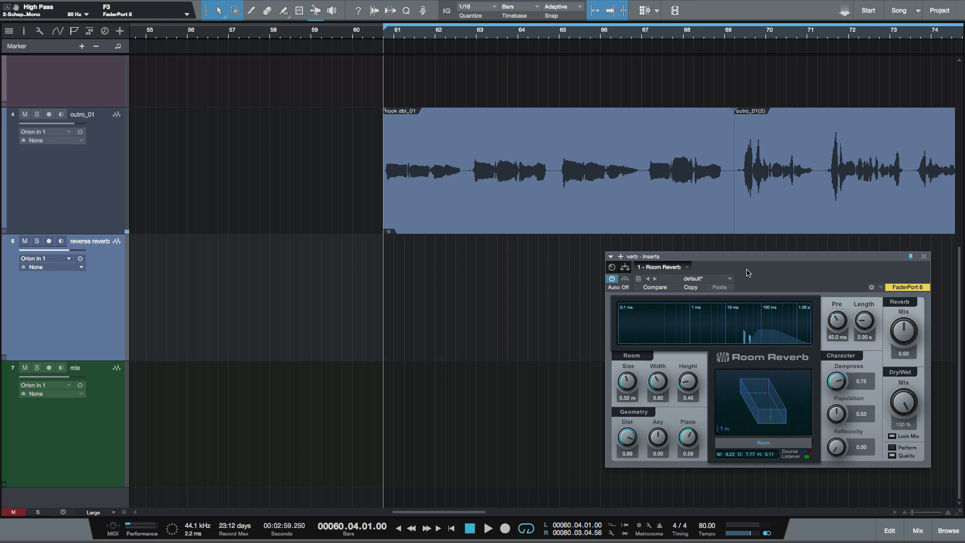
Play the outro_01 track through to about bar 71, and replay it from the start of the outro_01(2) event.
{"action": "key", "text": "space"}
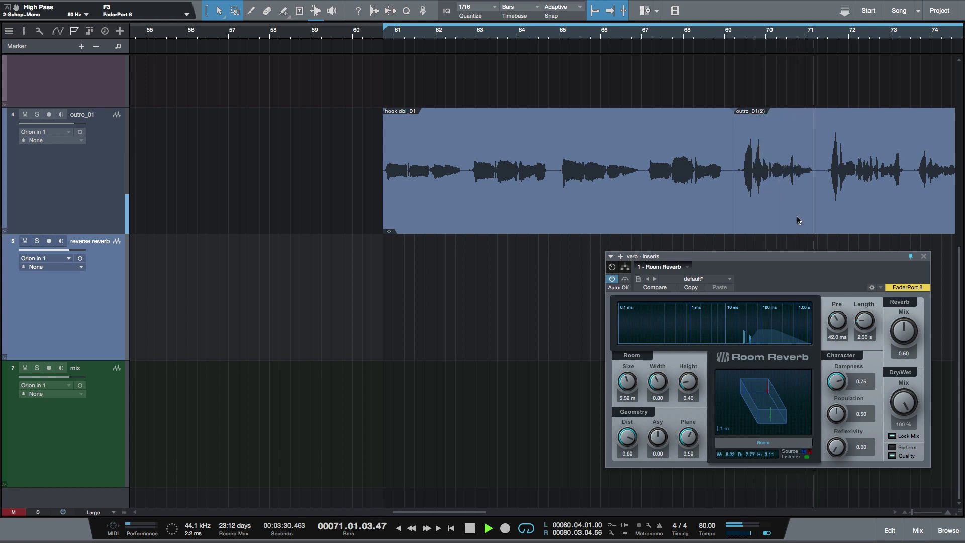
{"action": "key", "text": "space"}
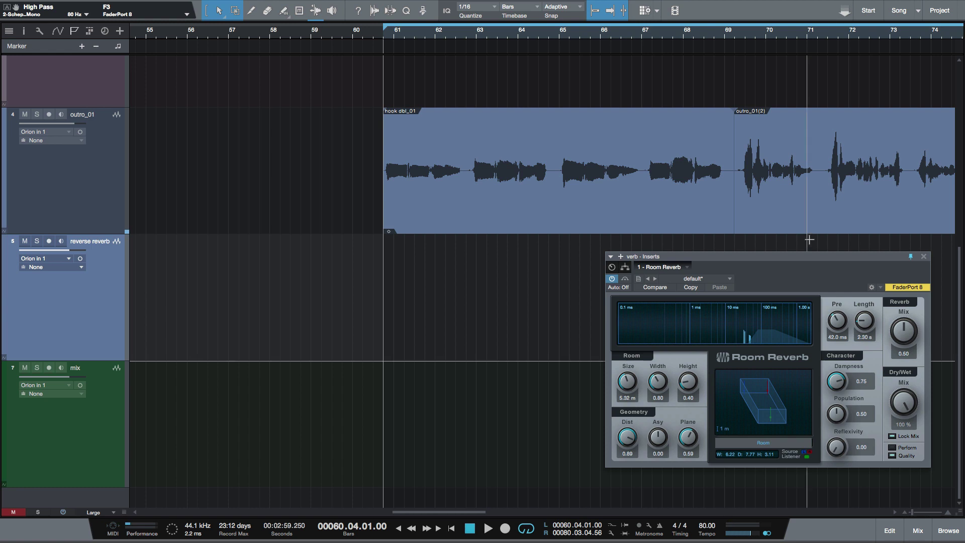
{"action": "left_click", "coordinate": [735, 185]}
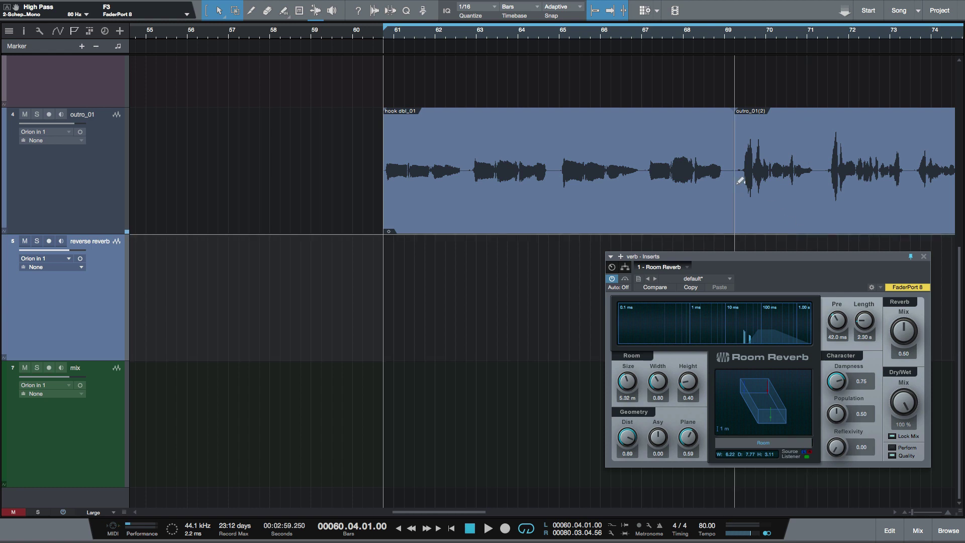
{"action": "key", "text": "space"}
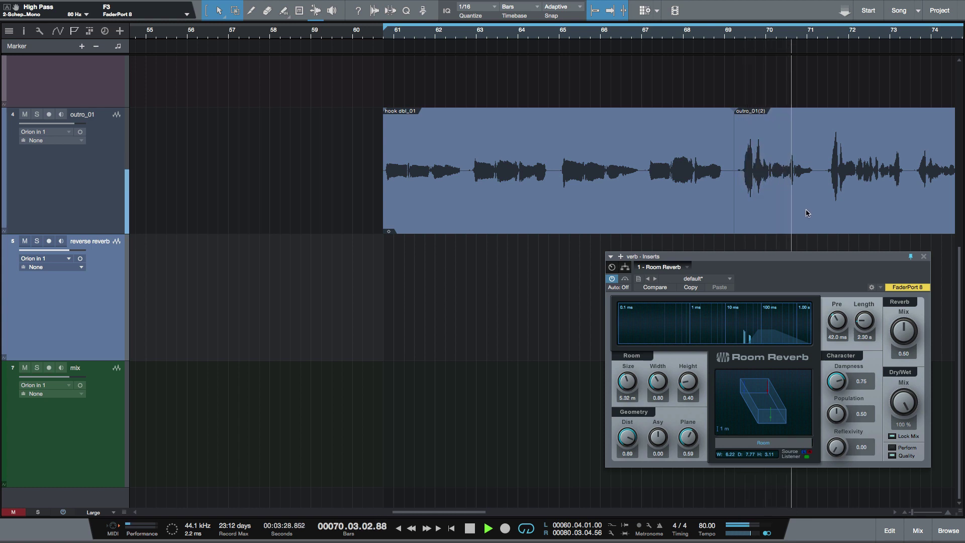
{"action": "key", "text": "space"}
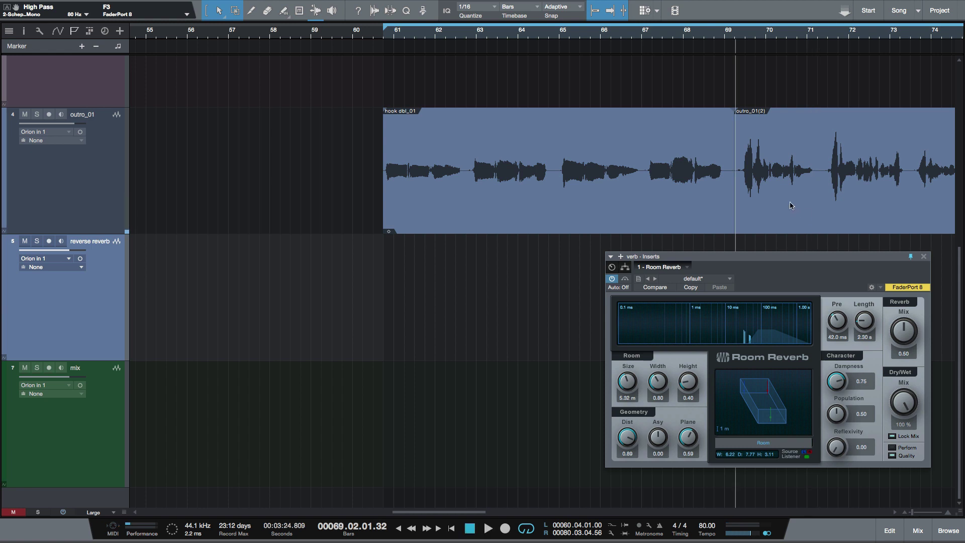
Select the range 69.2 to 69.3.4 at the start of outro_01(2) and split it into its own event.
{"action": "key", "text": "e"}
{"action": "key", "text": "e"}
{"action": "scroll", "coordinate": [767, 213], "scroll_direction": "right", "scroll_amount": 5}
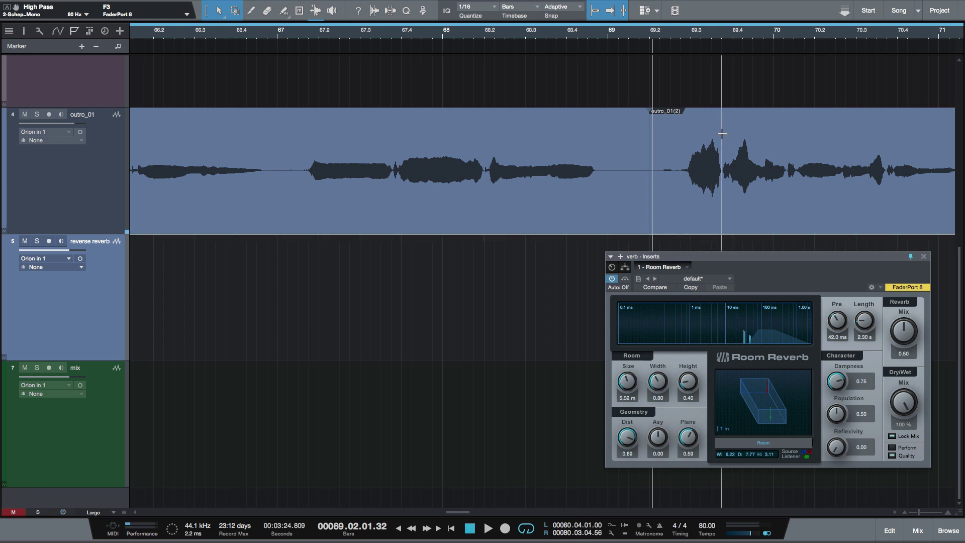
{"action": "left_click_drag", "start_coordinate": [723, 137], "coordinate": [650, 138]}
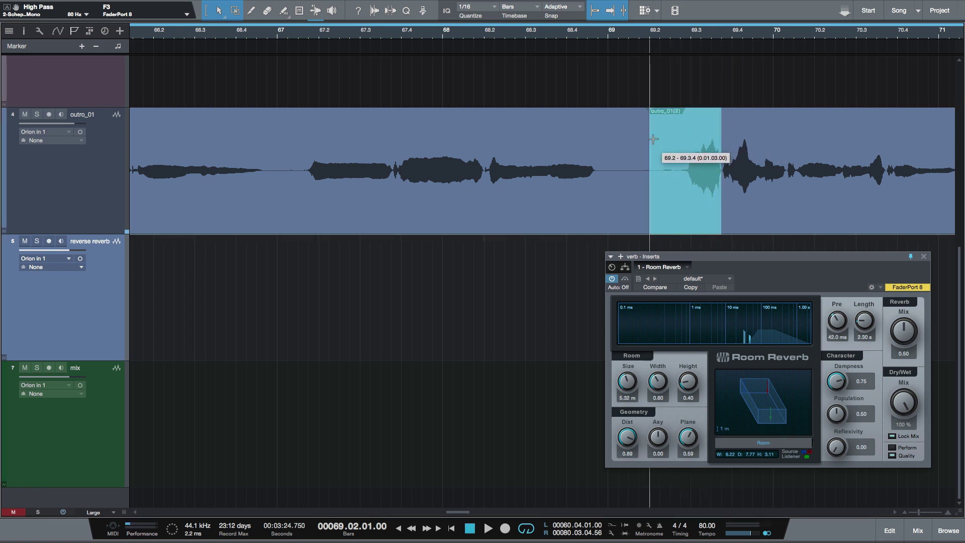
{"action": "key", "text": "alt+x"}
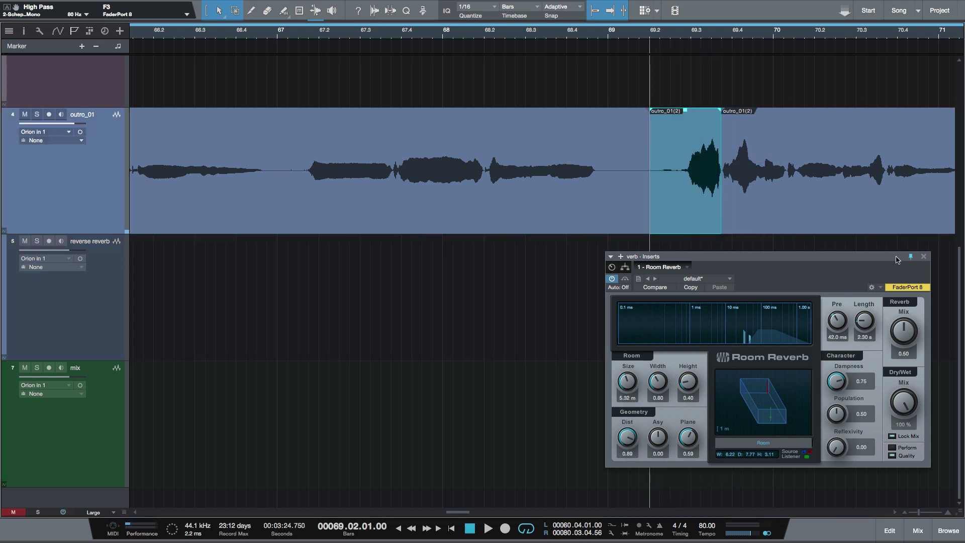
Copy the short split vocal event from outro_01 to the same time position on the reverse reverb track.
{"action": "left_click_drag", "start_coordinate": [877, 260], "coordinate": [893, 300]}
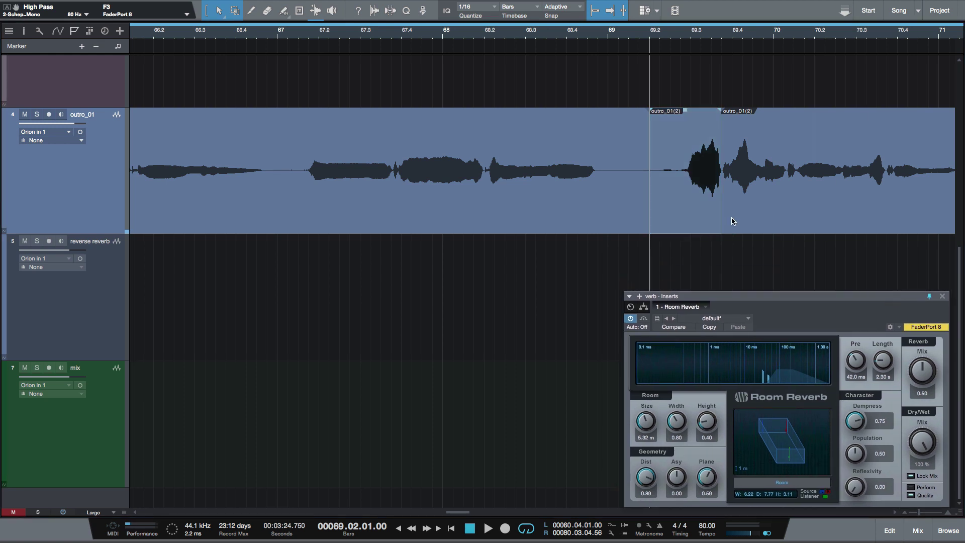
{"action": "left_click_drag", "start_coordinate": [695, 217], "coordinate": [699, 259]}
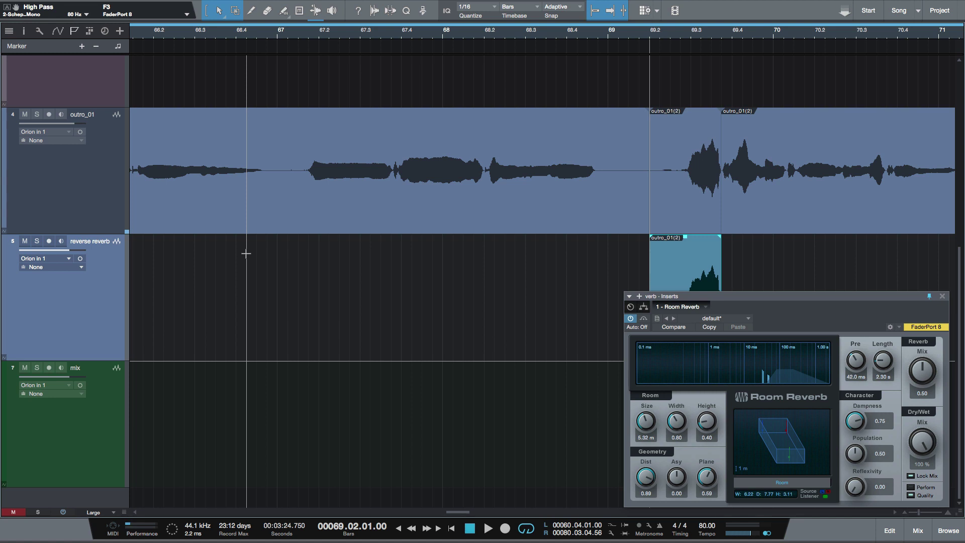
{"action": "left_click_drag", "start_coordinate": [708, 300], "coordinate": [399, 232]}
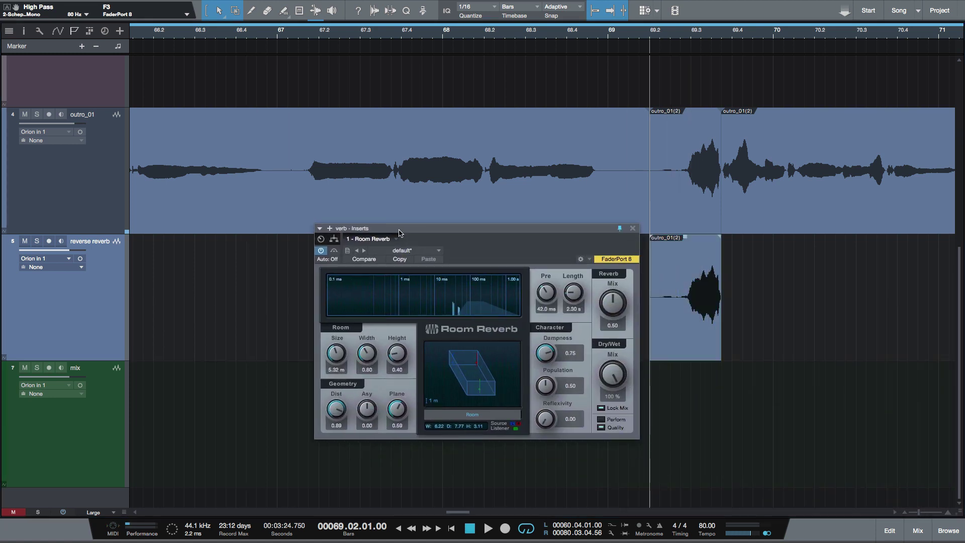
Show the mixer and copy the Room Reverb insert from the verb channel to the reverse reverb channel.
{"action": "key", "text": "F3"}
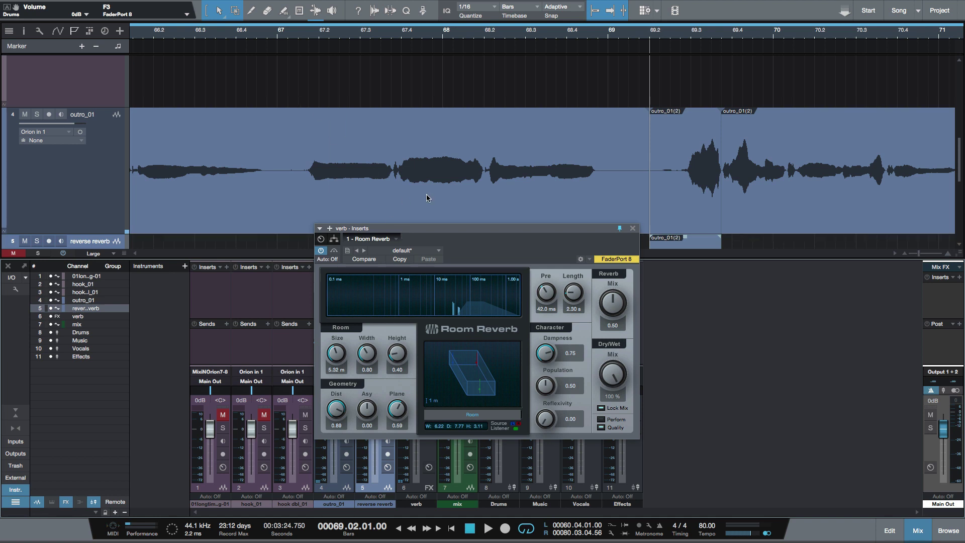
{"action": "left_click_drag", "start_coordinate": [497, 231], "coordinate": [788, 258]}
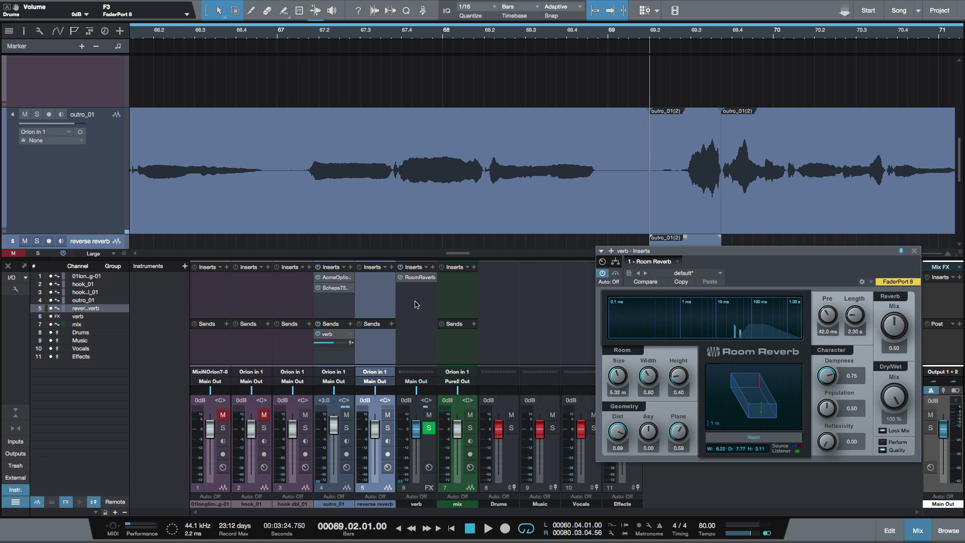
{"action": "left_click_drag", "start_coordinate": [417, 283], "coordinate": [375, 282]}
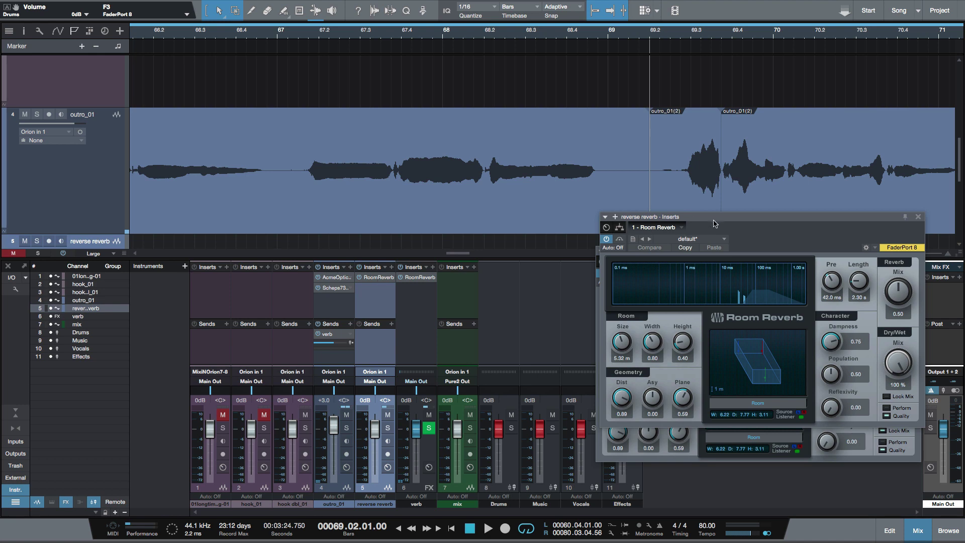
{"action": "left_click_drag", "start_coordinate": [710, 219], "coordinate": [454, 185]}
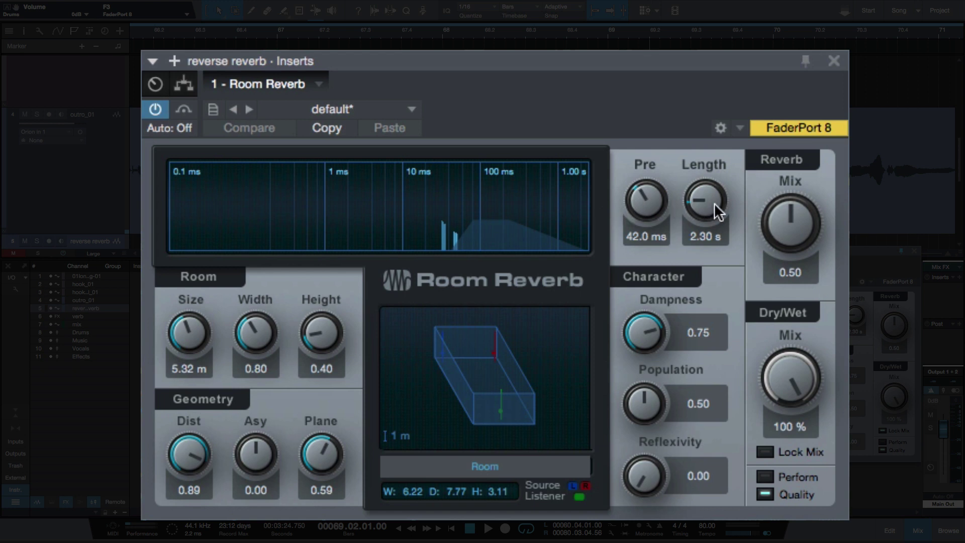
Set the reverse reverb channel's Room Reverb to 5.00 s length, 0.70 reverb mix and then 8.17 m room size.
{"action": "left_click_drag", "start_coordinate": [700, 200], "coordinate": [694, 193]}
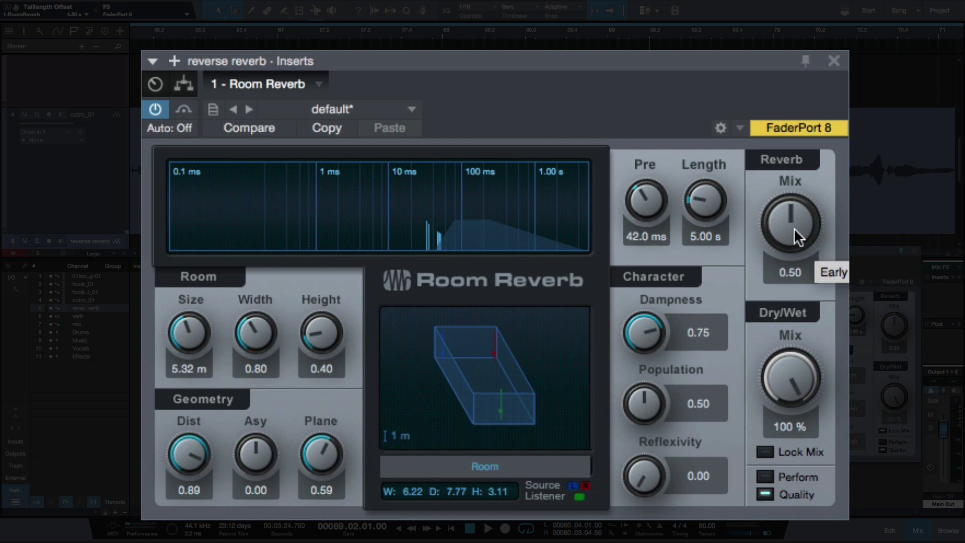
{"action": "left_click_drag", "start_coordinate": [794, 228], "coordinate": [791, 189]}
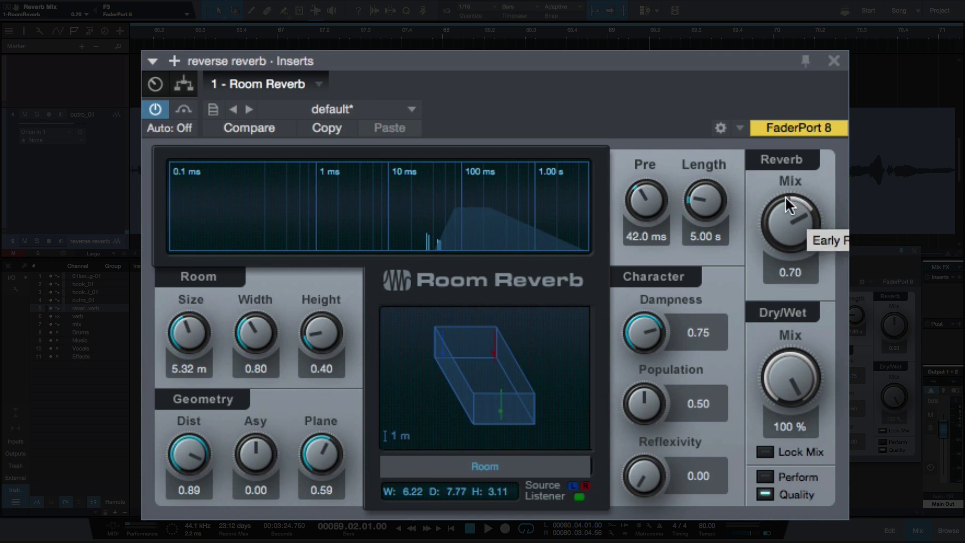
{"action": "left_click_drag", "start_coordinate": [207, 346], "coordinate": [203, 317]}
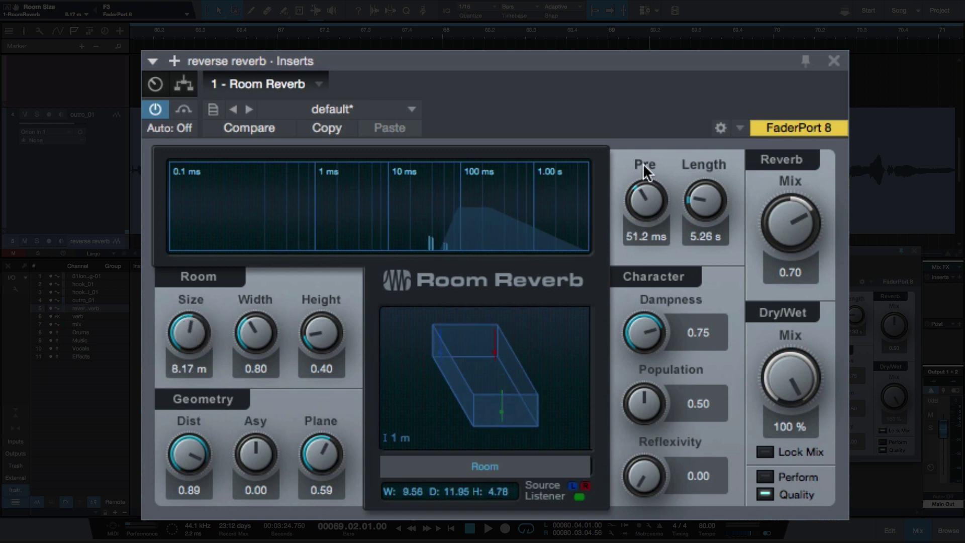
{"action": "left_click", "coordinate": [832, 61]}
Review the Dry/Wet mix of the Room Reverb on the reverse reverb channel.
{"action": "left_click", "coordinate": [948, 85]}
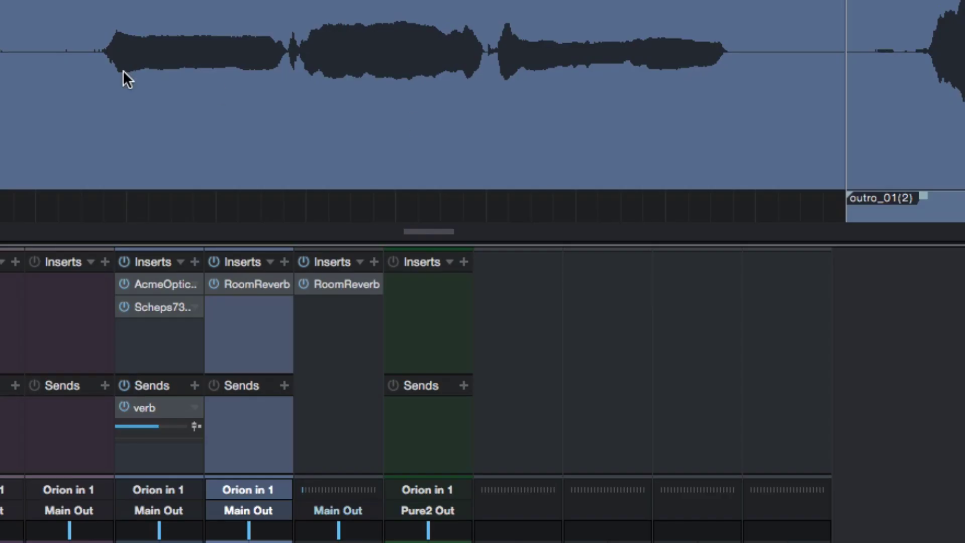
{"action": "scroll", "coordinate": [123, 75], "scroll_direction": "down", "scroll_amount": 2}
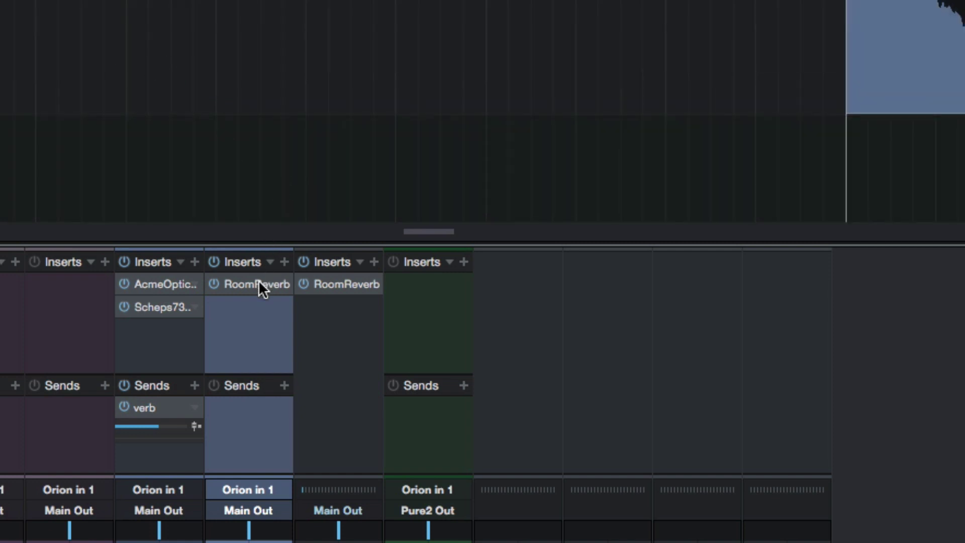
{"action": "left_click", "coordinate": [258, 283]}
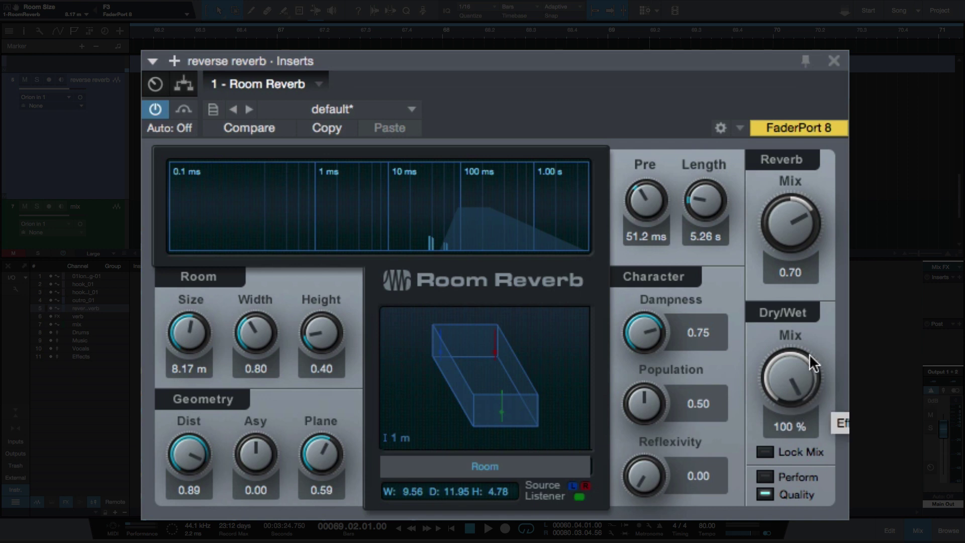
{"action": "left_click", "coordinate": [833, 60]}
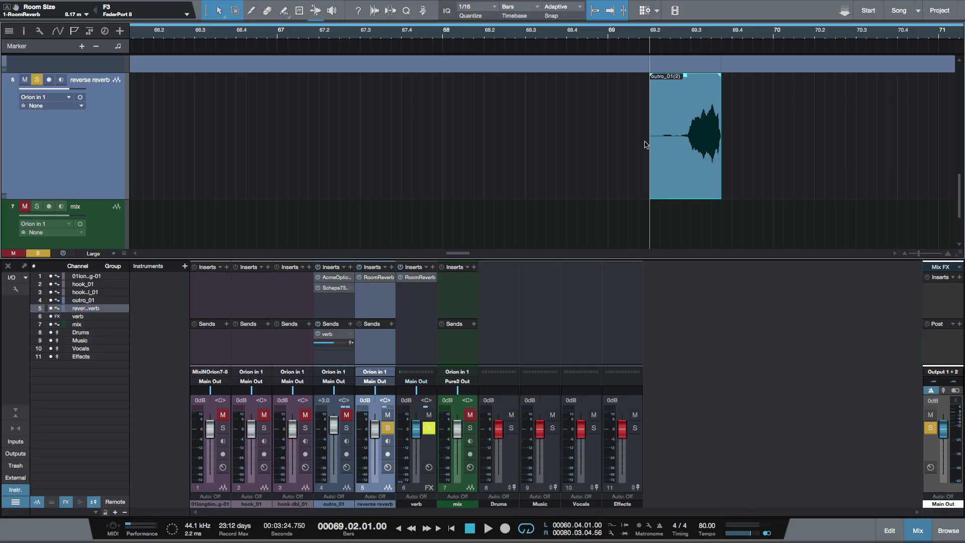
Solo the reverse reverb track and play its vocal event with the reverb tail from just before 69.2.
{"action": "left_click", "coordinate": [647, 144]}
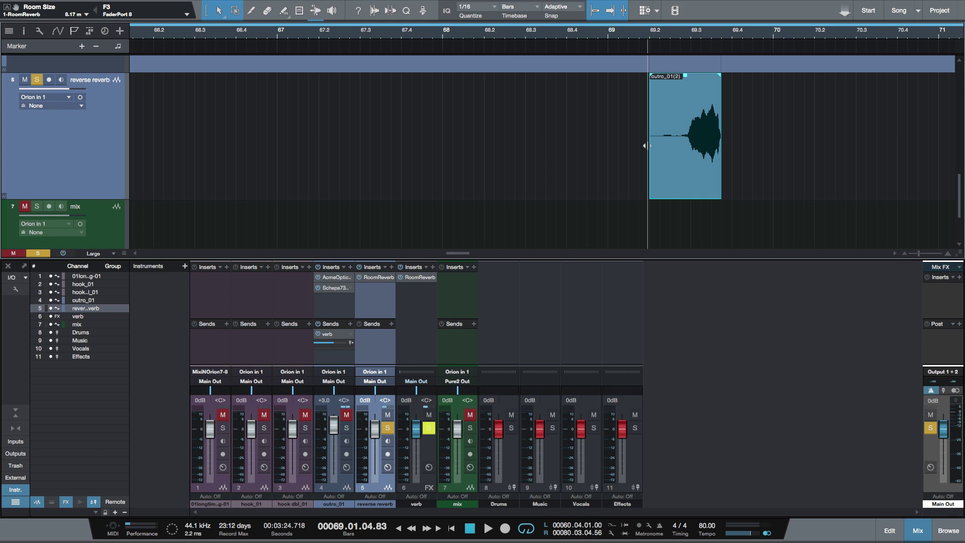
{"action": "key", "text": "space"}
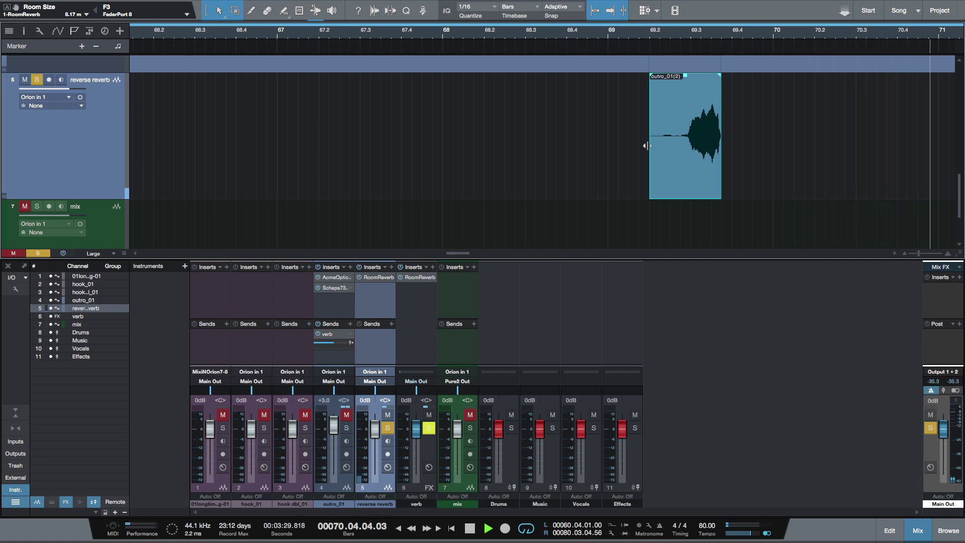
{"action": "key", "text": "space"}
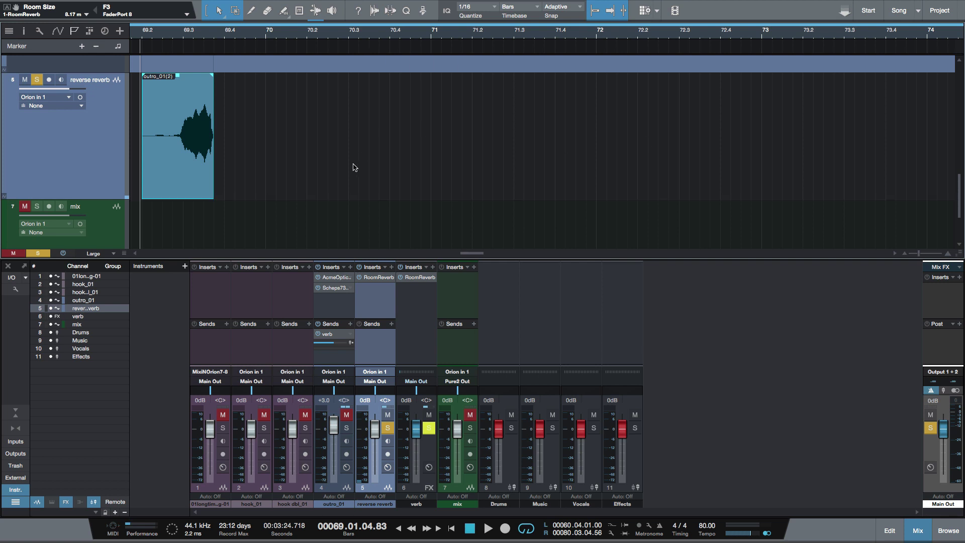
Transform the reverse reverb track to rendered audio with Preserve Realtime State and Auto Tail on, max length 7 sec.
{"action": "scroll", "coordinate": [381, 178], "scroll_direction": "left", "scroll_amount": 2}
{"action": "scroll", "coordinate": [382, 180], "scroll_direction": "left", "scroll_amount": 5}
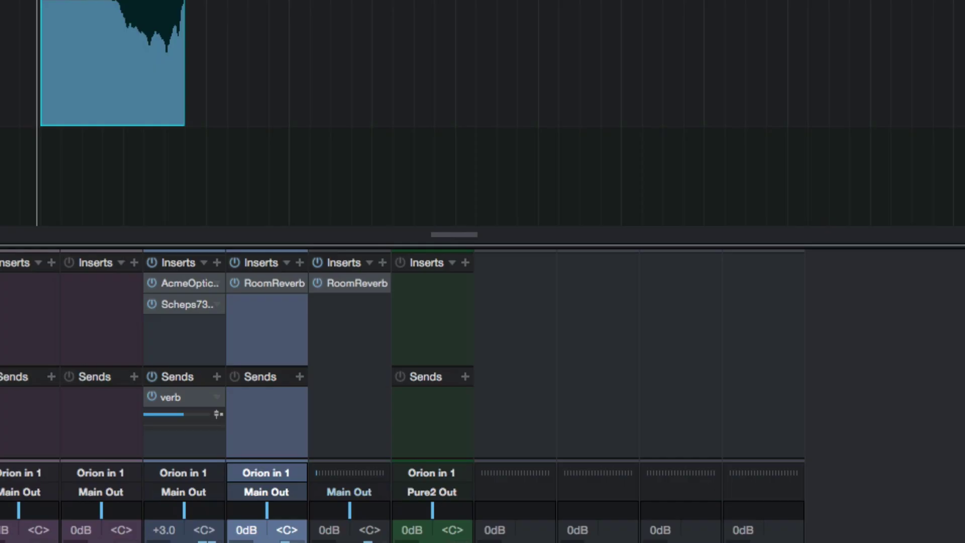
{"action": "left_click", "coordinate": [160, 6]}
{"action": "mouse_move", "coordinate": [194, 427]}
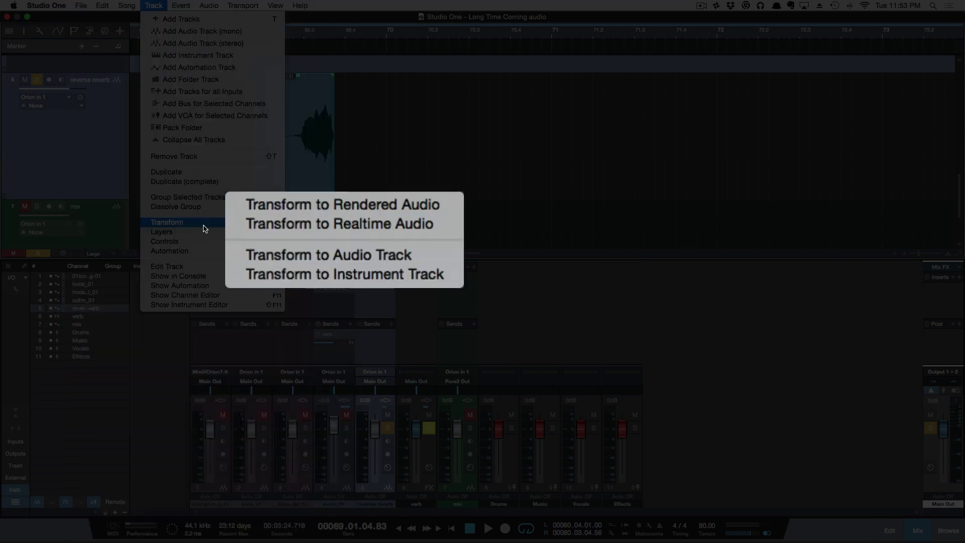
{"action": "left_click", "coordinate": [284, 207]}
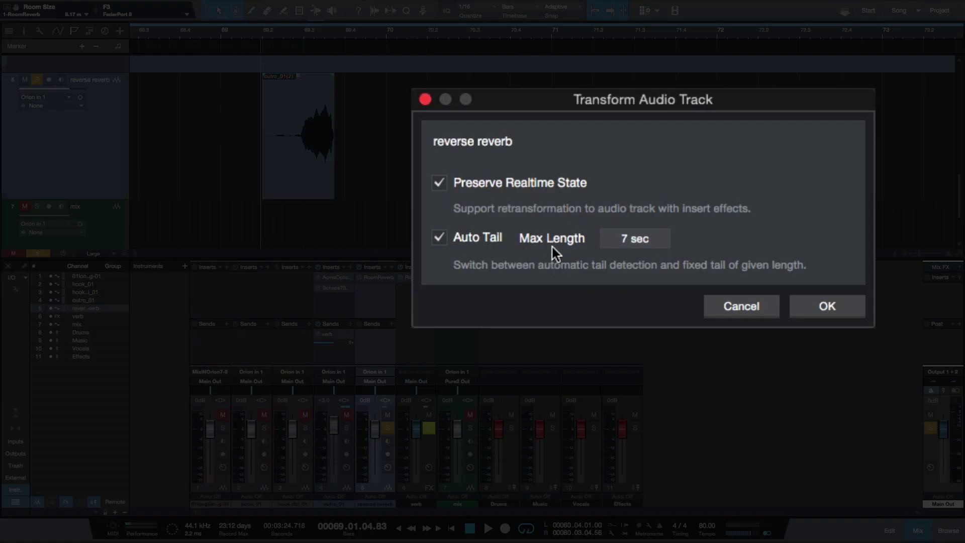
{"action": "left_click", "coordinate": [437, 241]}
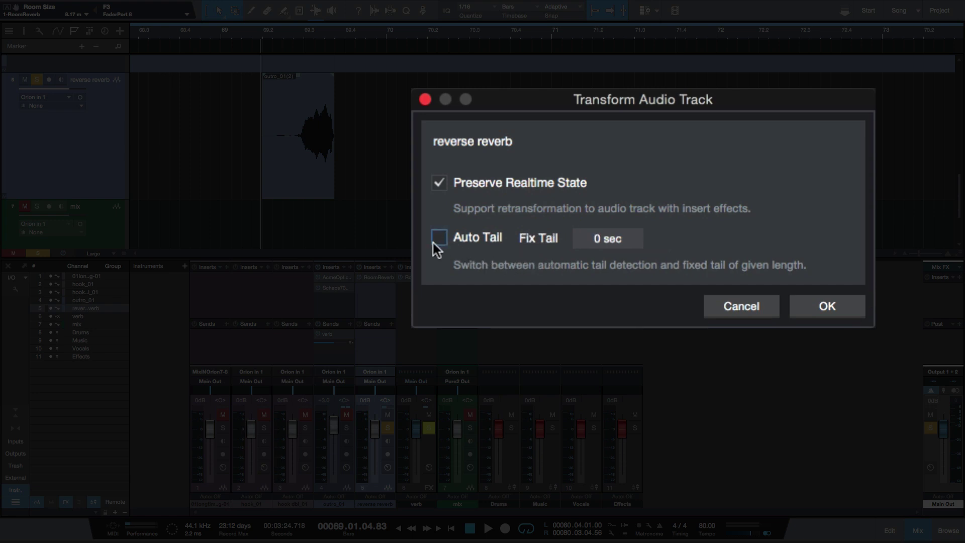
{"action": "left_click", "coordinate": [437, 240]}
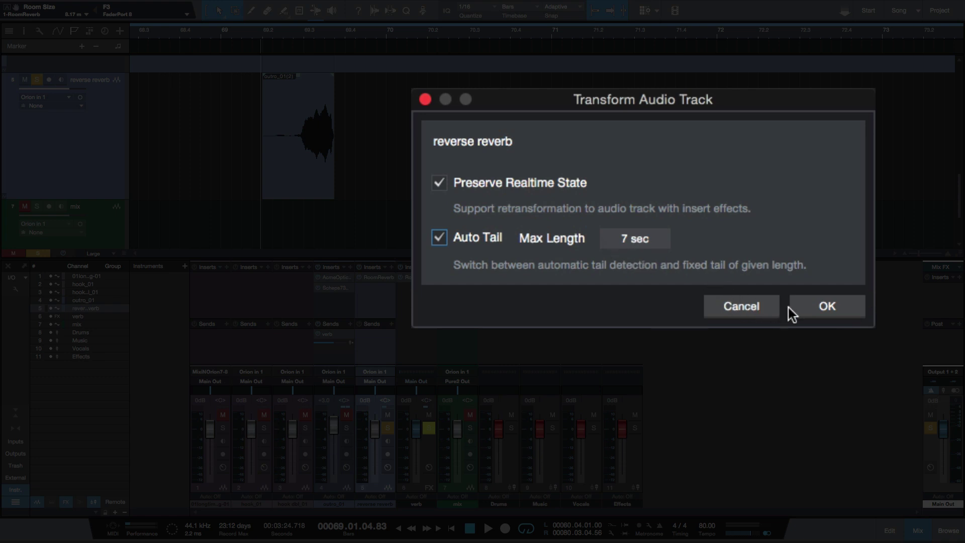
{"action": "left_click", "coordinate": [827, 308]}
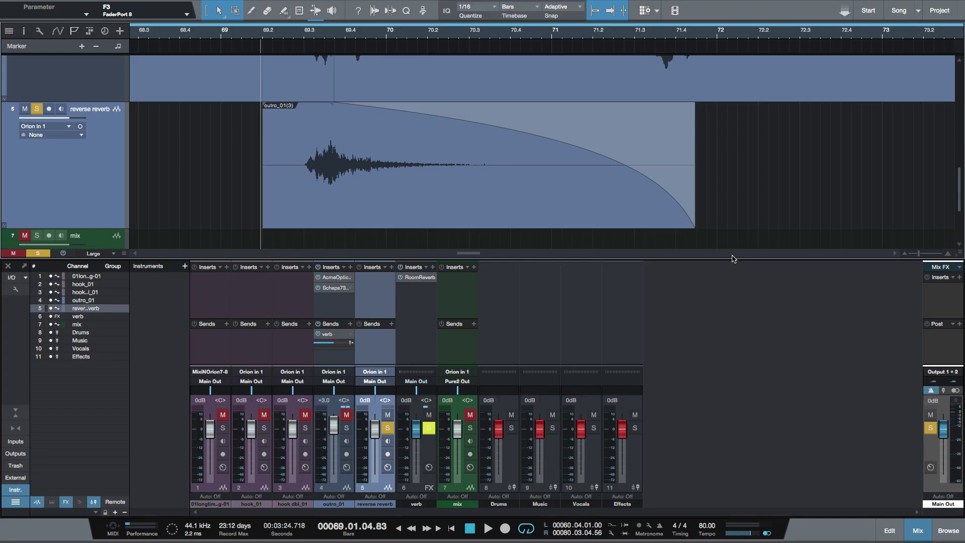
Select the rendered event on the reverse reverb track and play it from its start at 69.2.
{"action": "left_click", "coordinate": [469, 208]}
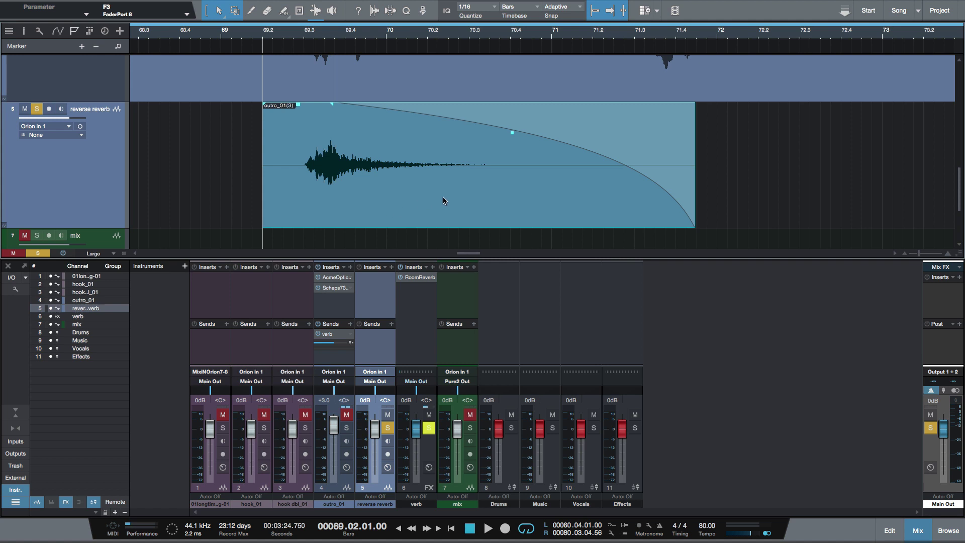
{"action": "key", "text": "space"}
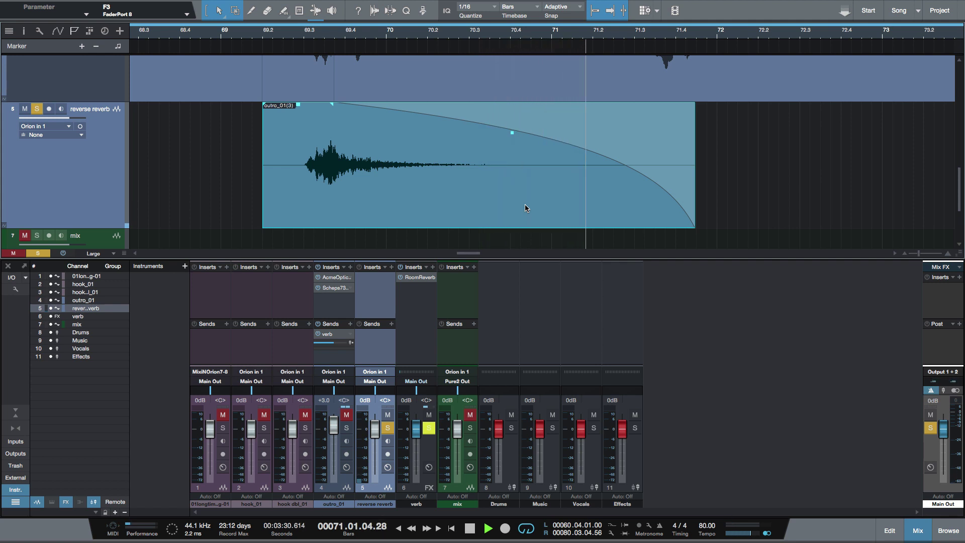
{"action": "key", "text": "space"}
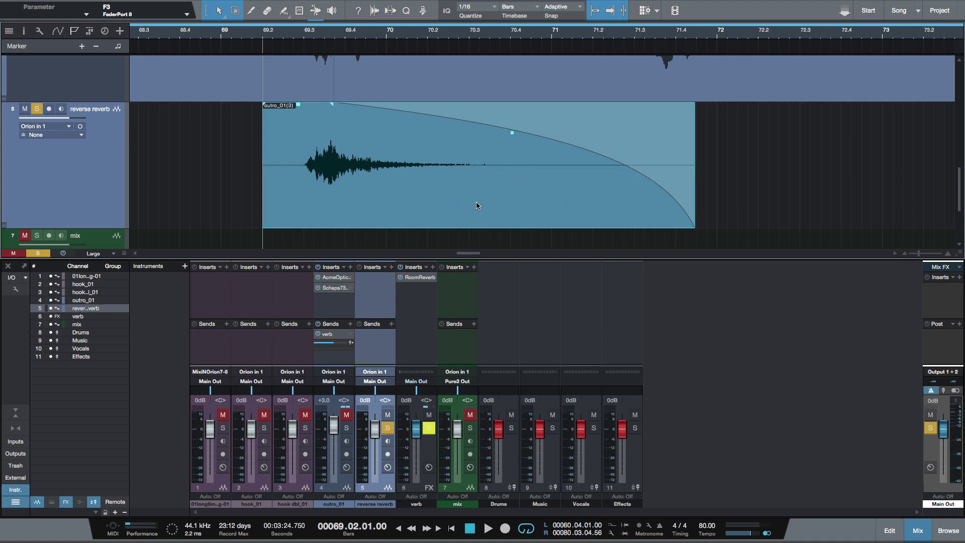
{"action": "key", "text": "alt"}
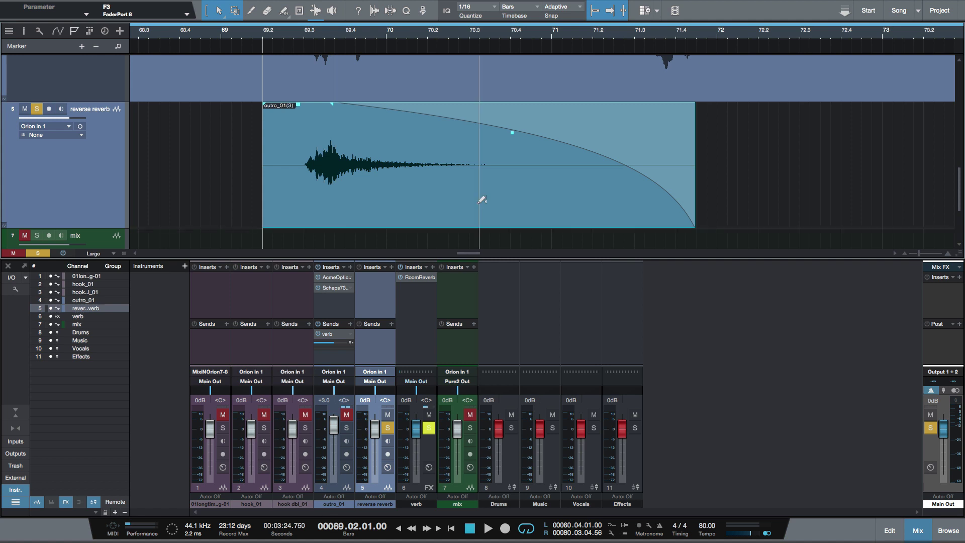
Reverse the audio of the rendered event on the reverse reverb track.
{"action": "key", "text": "ctrl+r"}
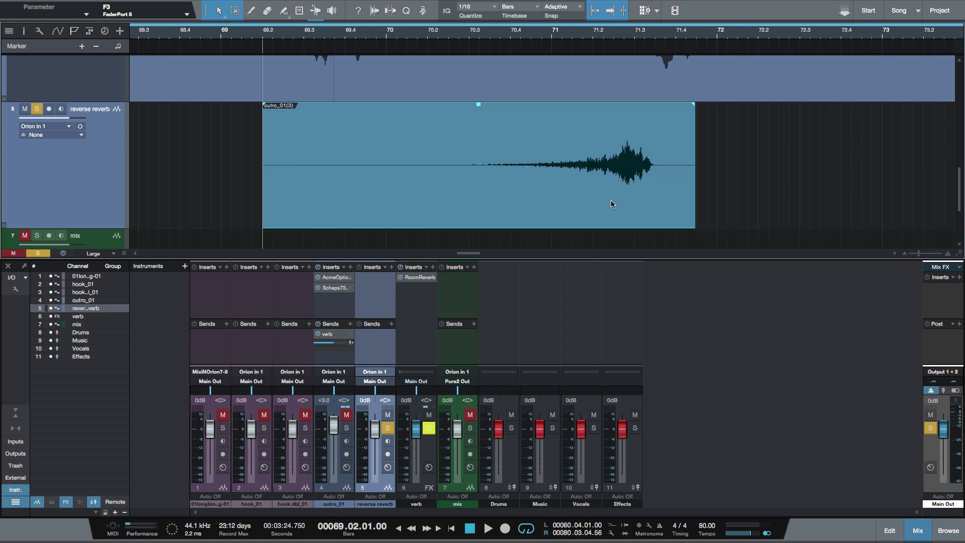
{"action": "scroll", "coordinate": [593, 206], "scroll_direction": "up", "scroll_amount": 3}
{"action": "scroll", "coordinate": [593, 208], "scroll_direction": "down", "scroll_amount": 3}
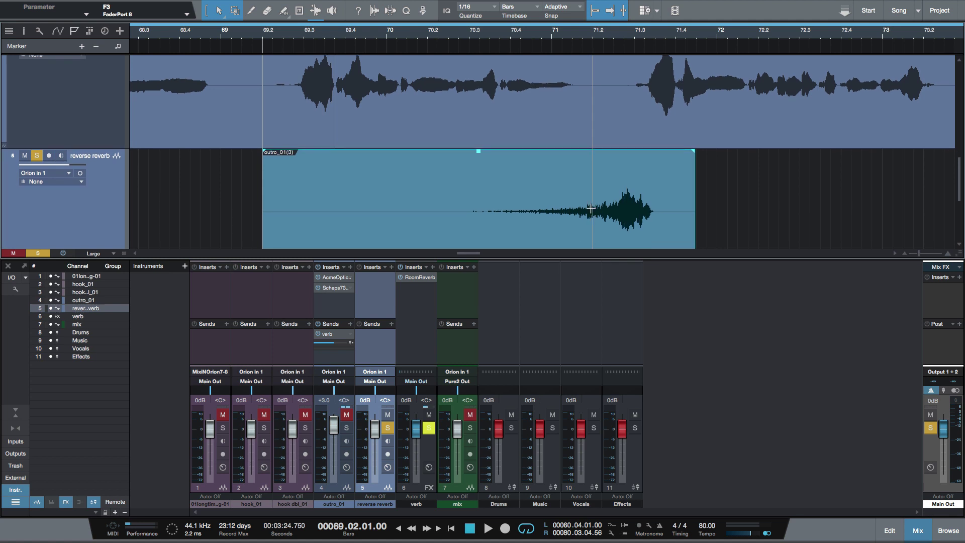
Hide the mixer and move the reversed event earlier on the reverse reverb track so it starts at 67.2.2.
{"action": "key", "text": "F3"}
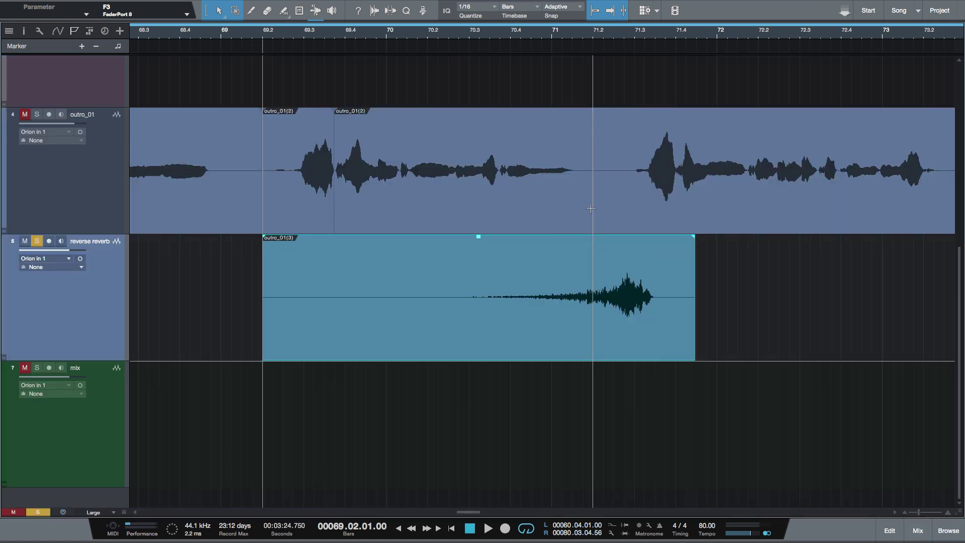
{"action": "left_click_drag", "start_coordinate": [582, 356], "coordinate": [369, 346]}
{"action": "left_click_drag", "start_coordinate": [527, 344], "coordinate": [466, 340]}
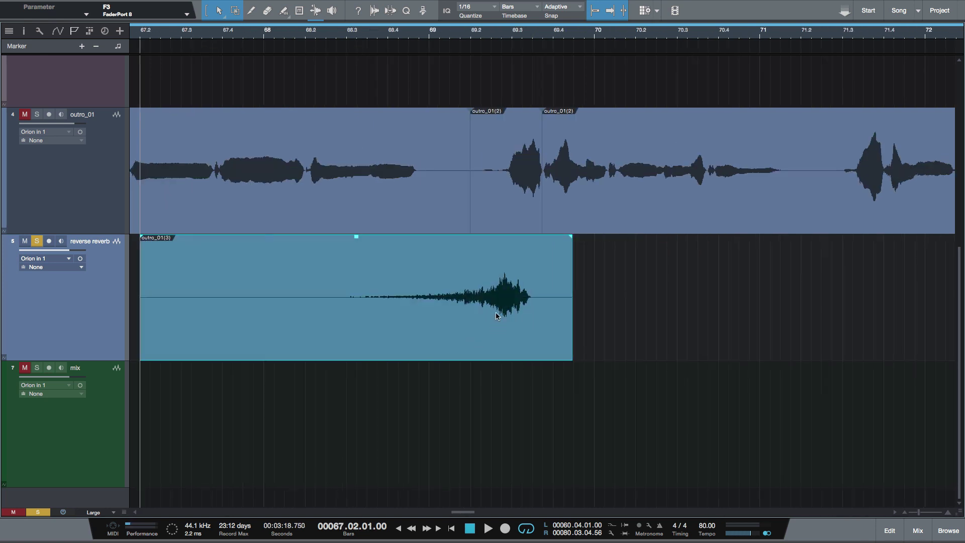
{"action": "left_click_drag", "start_coordinate": [547, 333], "coordinate": [553, 334]}
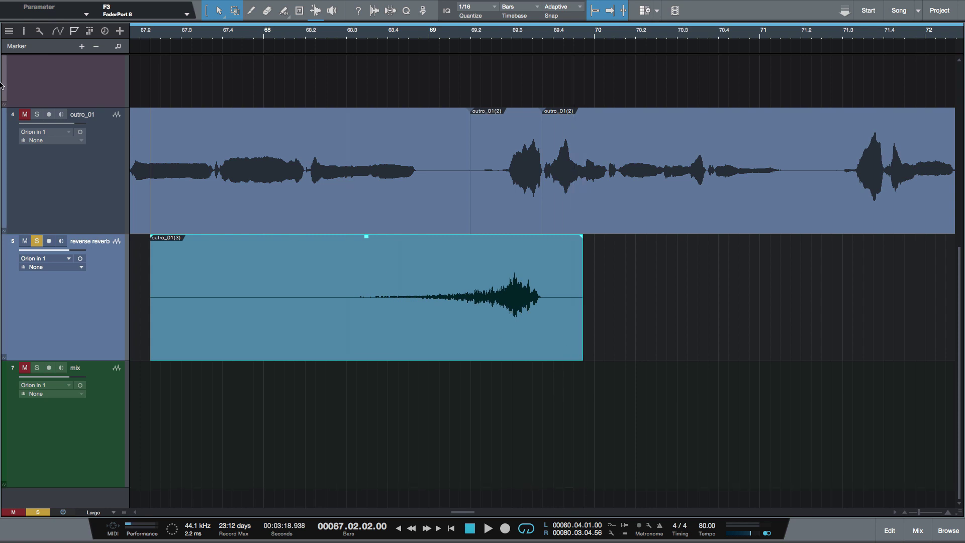
Unmute and solo the outro_01 track and play it together with the reversed reverb from 67.2.2.
{"action": "left_click", "coordinate": [25, 115]}
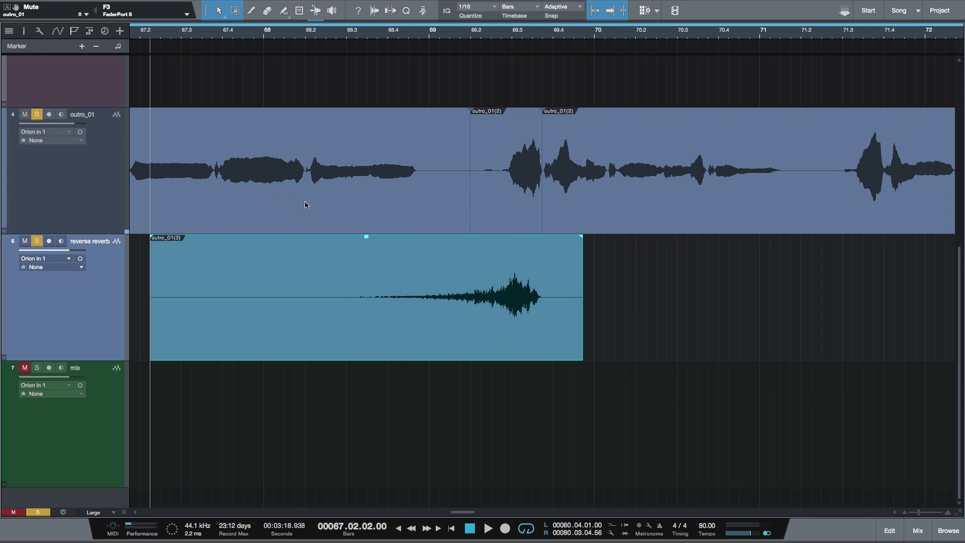
{"action": "key", "text": "space"}
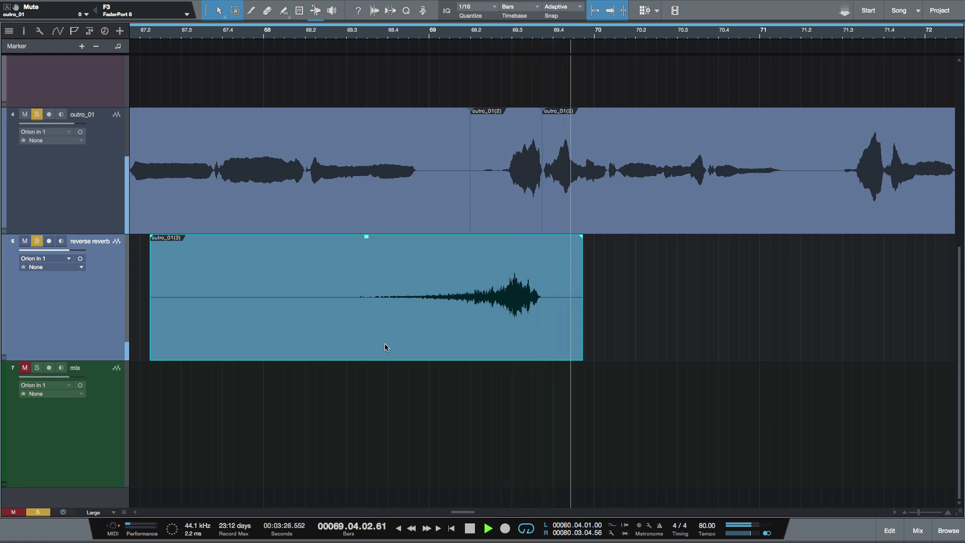
{"action": "key", "text": "space"}
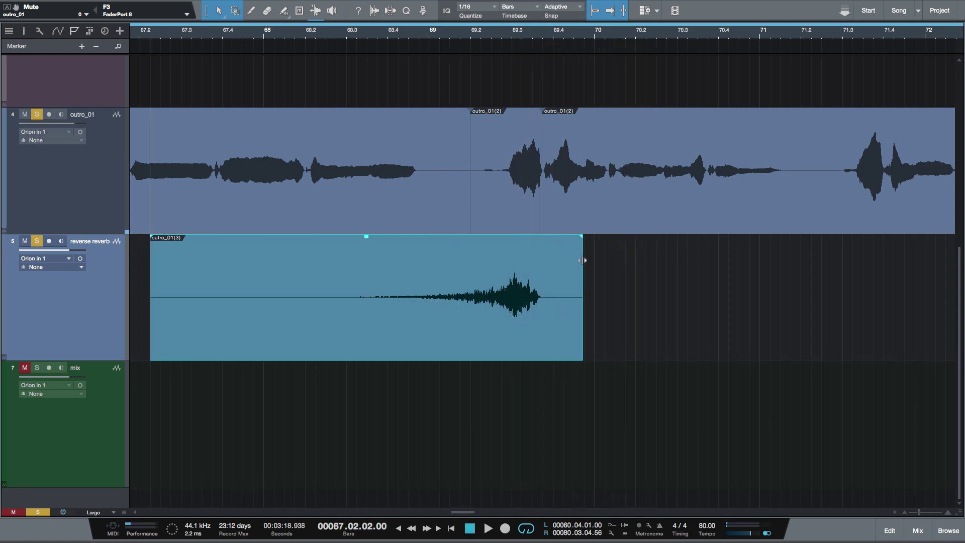
Trim the end of the reversed event back to just past 69.3 and play the transition into the outro vocal.
{"action": "left_click_drag", "start_coordinate": [583, 260], "coordinate": [525, 271]}
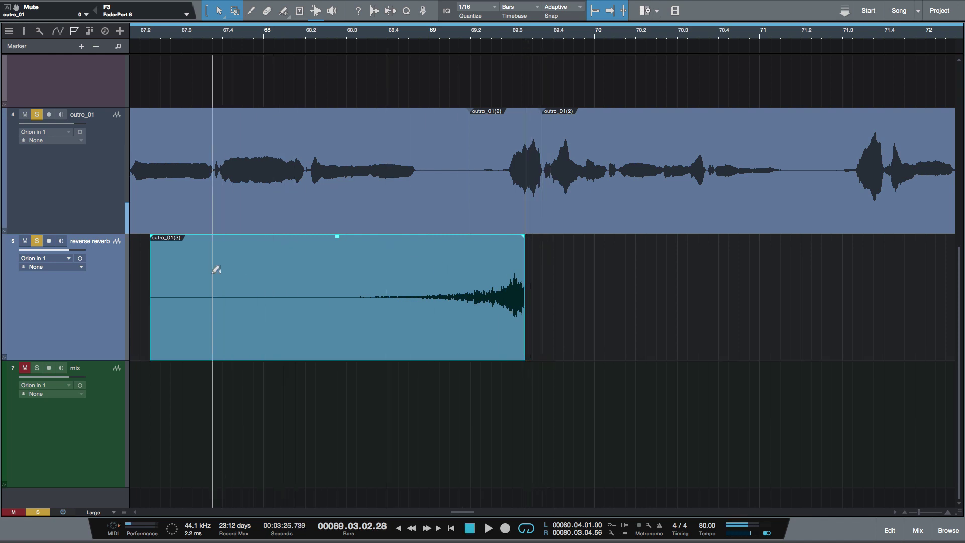
{"action": "key", "text": "space"}
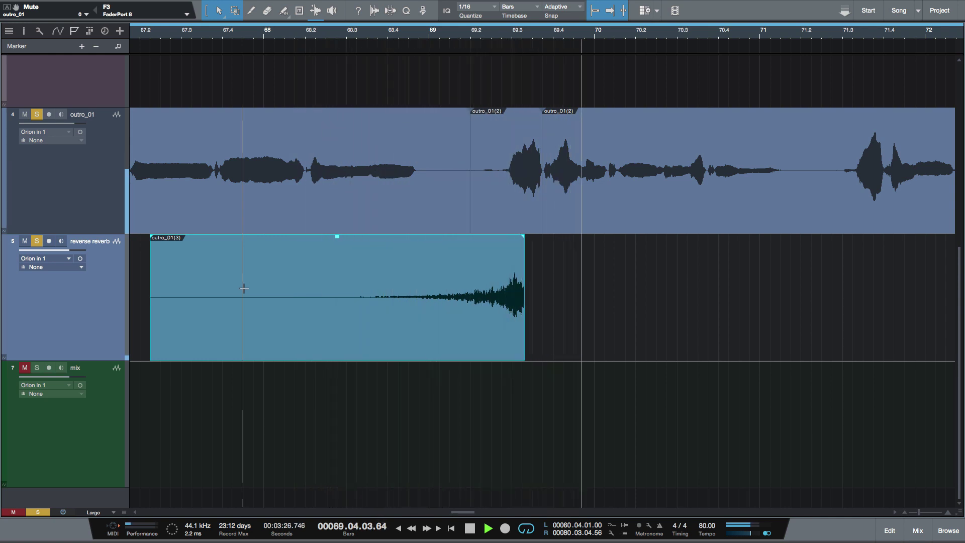
{"action": "key", "text": "space"}
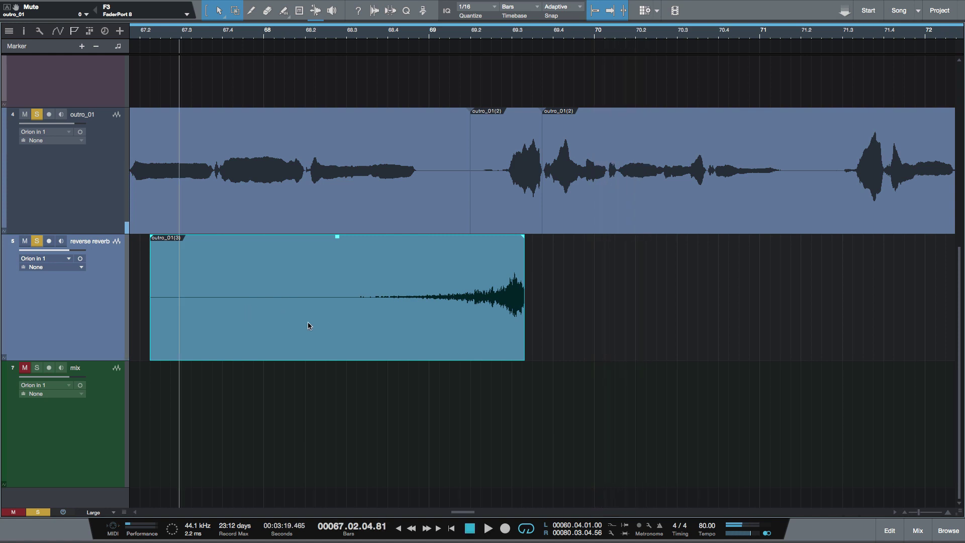
Raise the reversed event's volume slightly and play it with the outro vocal.
{"action": "left_click_drag", "start_coordinate": [337, 237], "coordinate": [332, 230]}
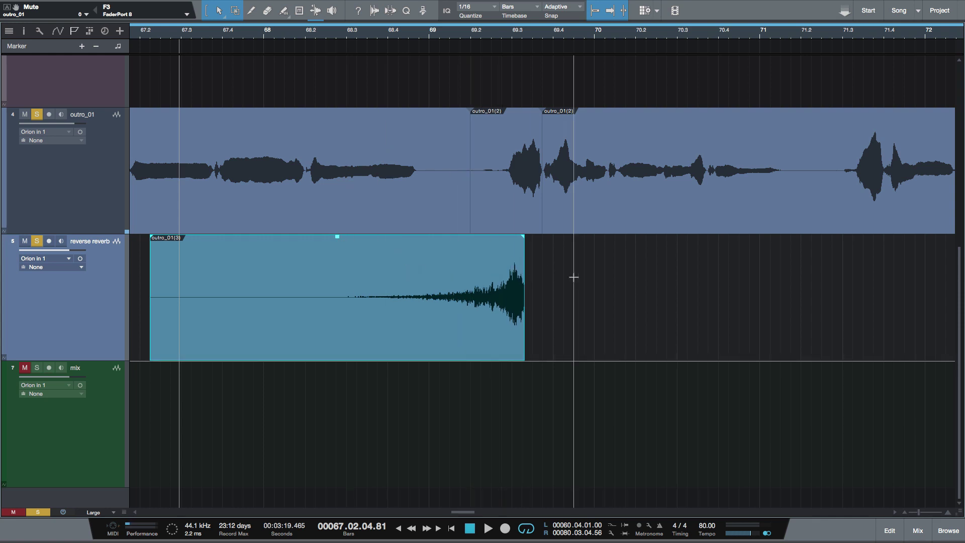
{"action": "key", "text": "space"}
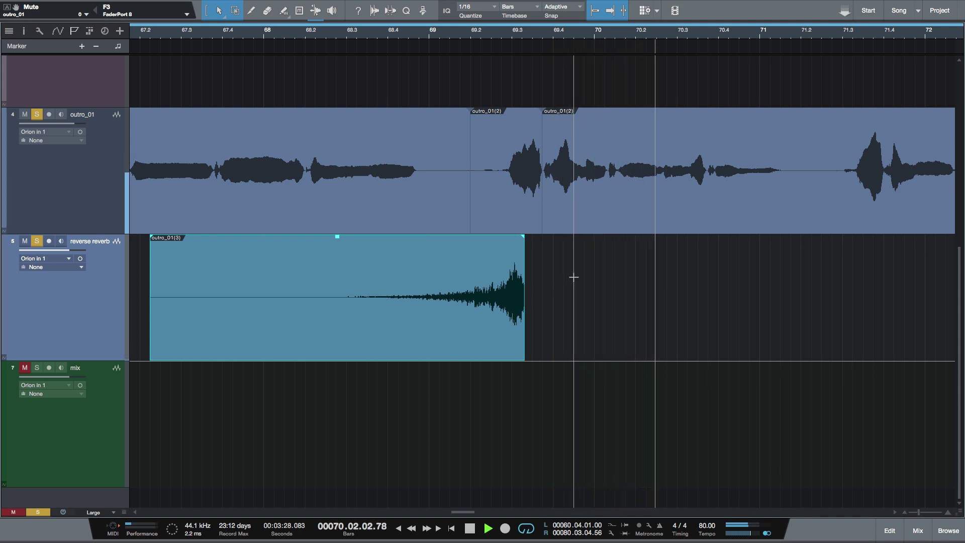
{"action": "key", "text": "space"}
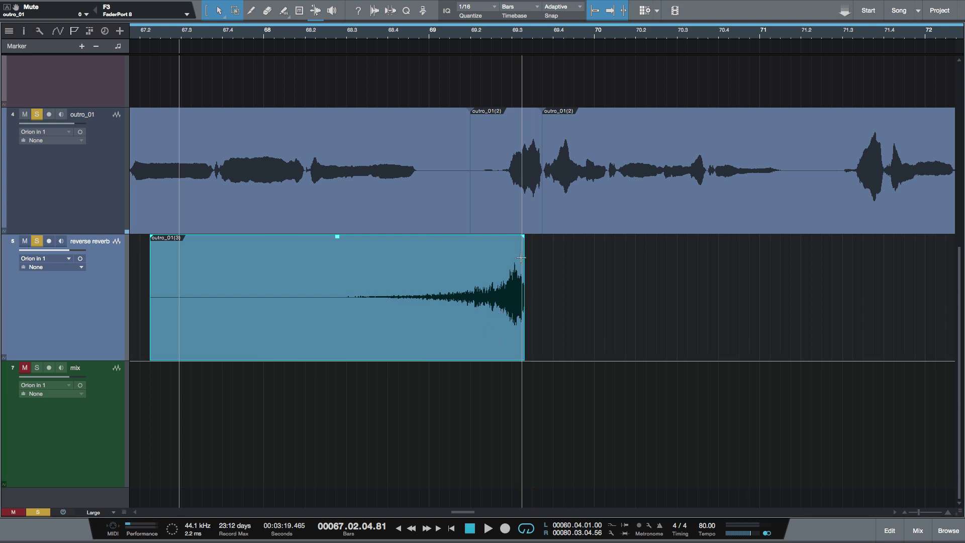
Add a very short fade-out at the end of the reversed event on the reverse reverb track.
{"action": "left_click_drag", "start_coordinate": [522, 240], "coordinate": [518, 240]}
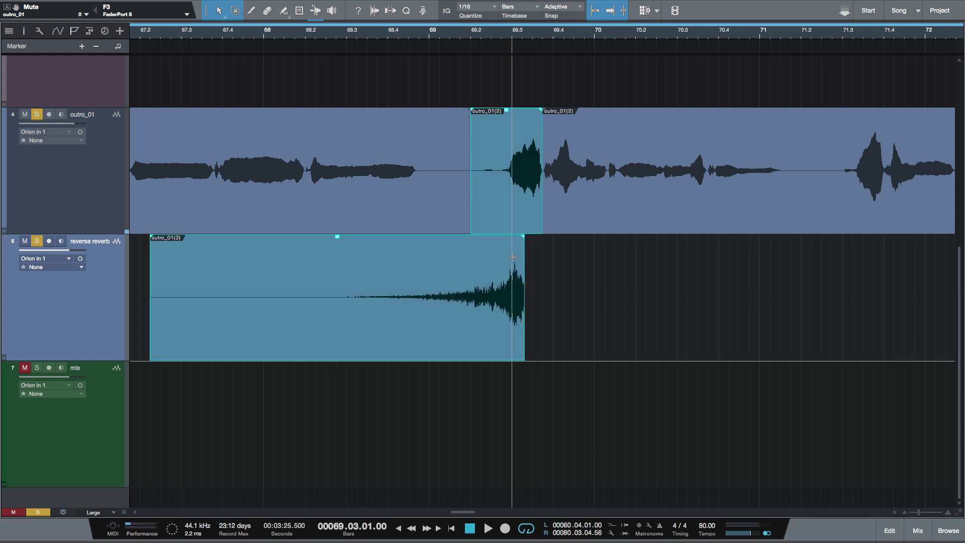
{"action": "left_click", "coordinate": [510, 290]}
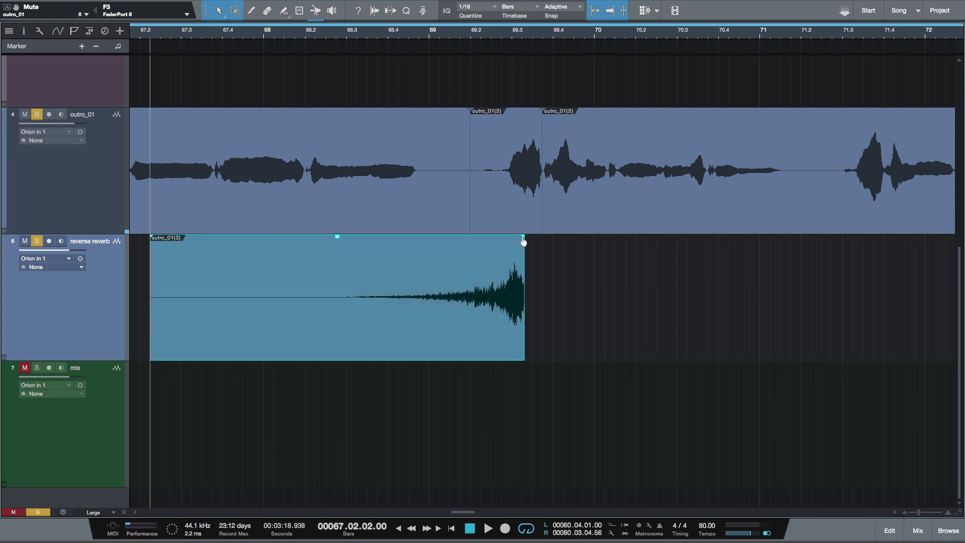
{"action": "left_click_drag", "start_coordinate": [523, 236], "coordinate": [518, 242]}
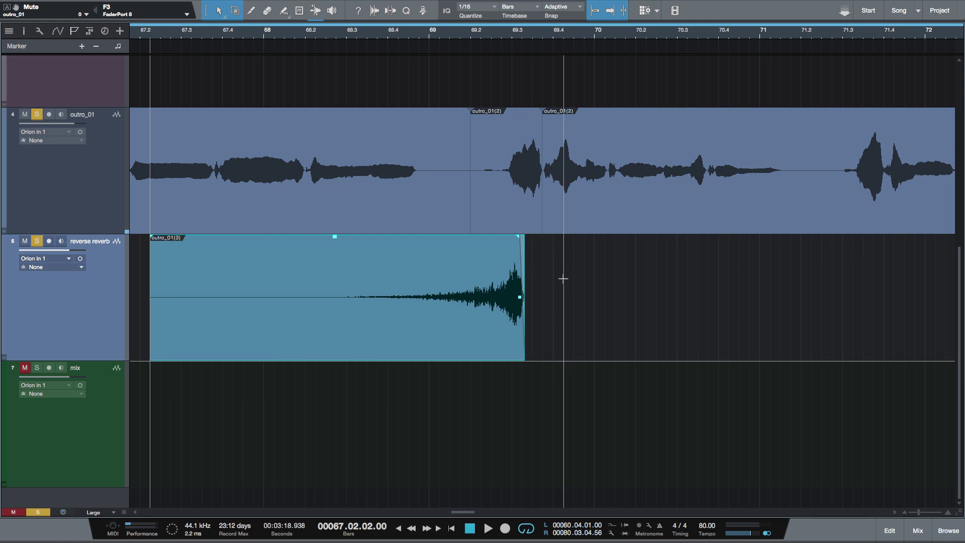